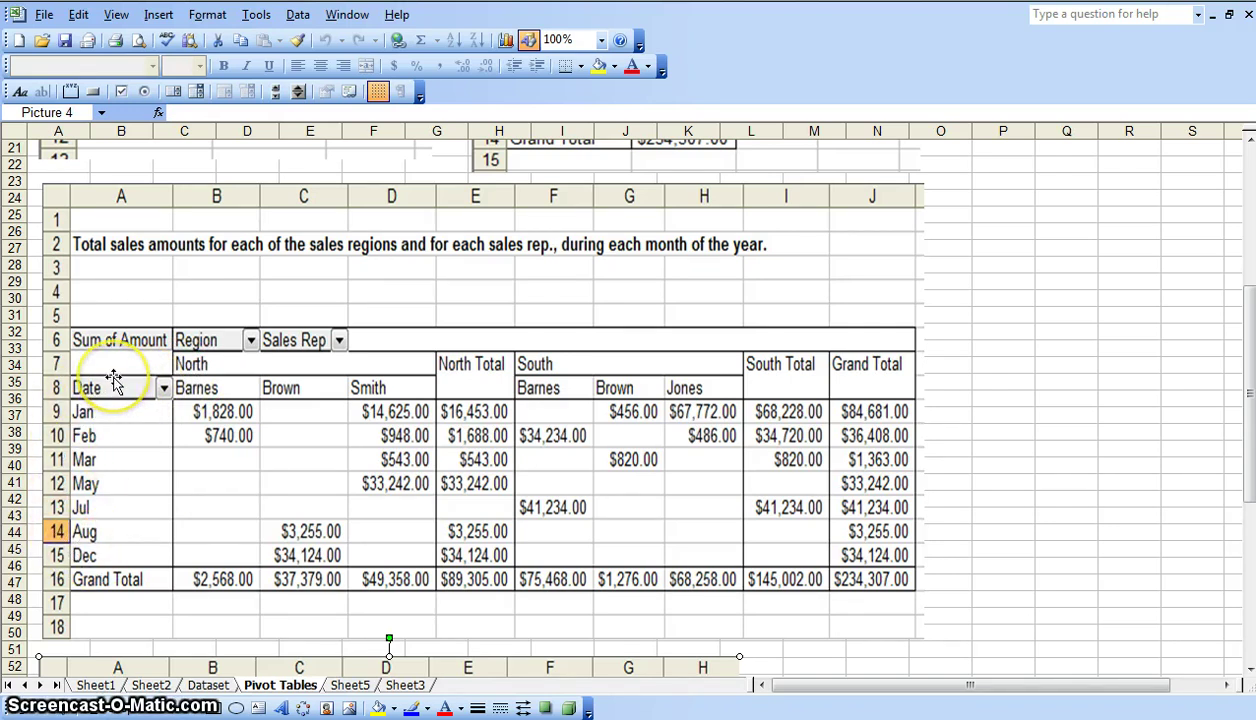
- Switch to the Dataset sheet listing the date, invoice, amount, rep and region records
click(207, 688)
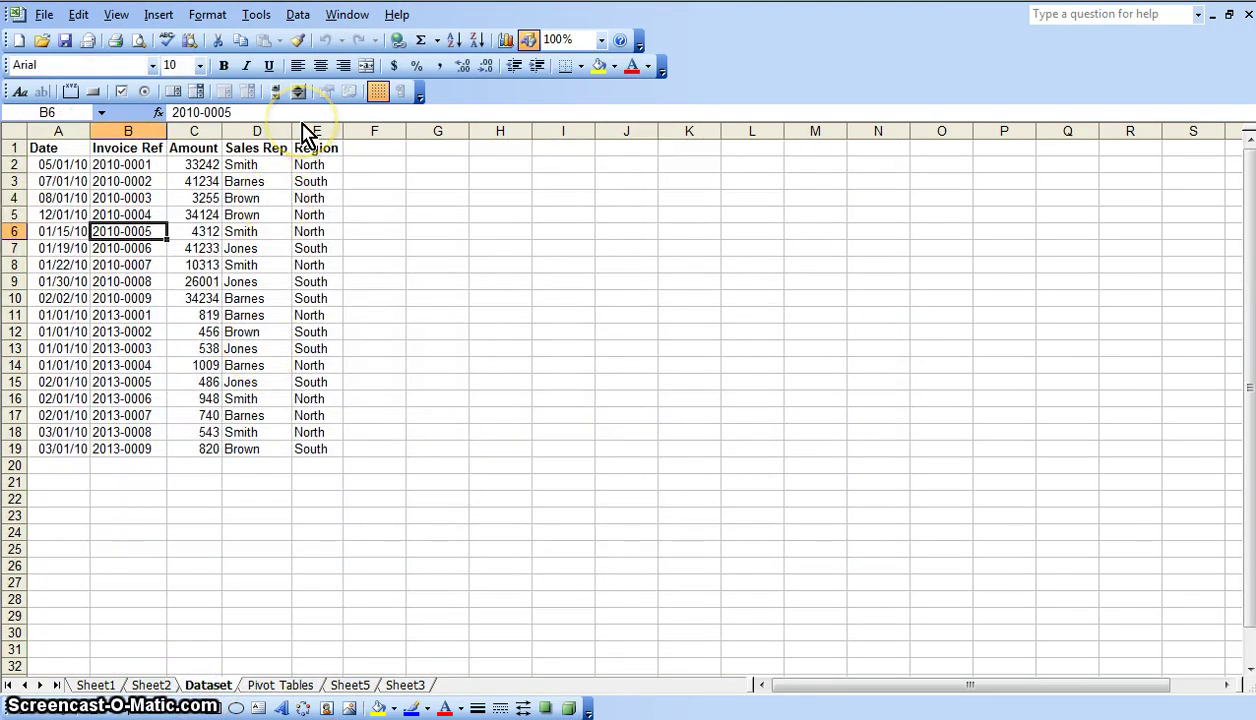
- Build a new PivotTable on a new worksheet, sharing PivotTable1's data from range A1:E19
click(298, 16)
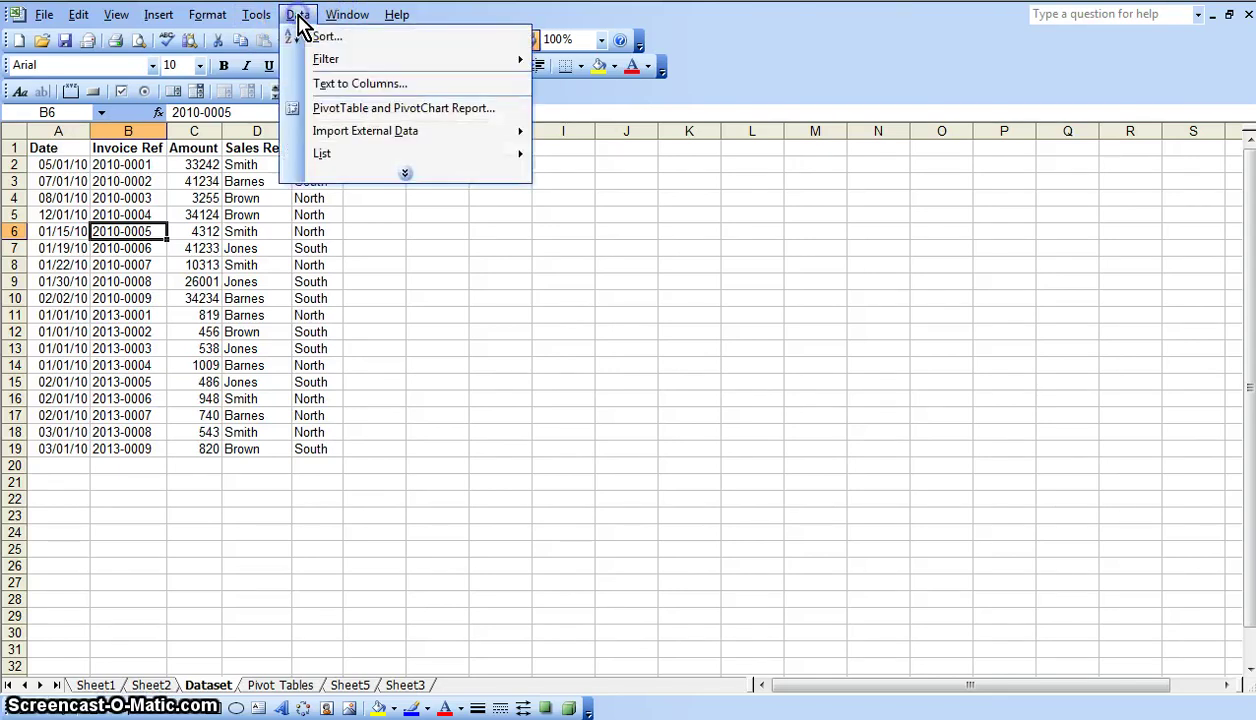
click(335, 110)
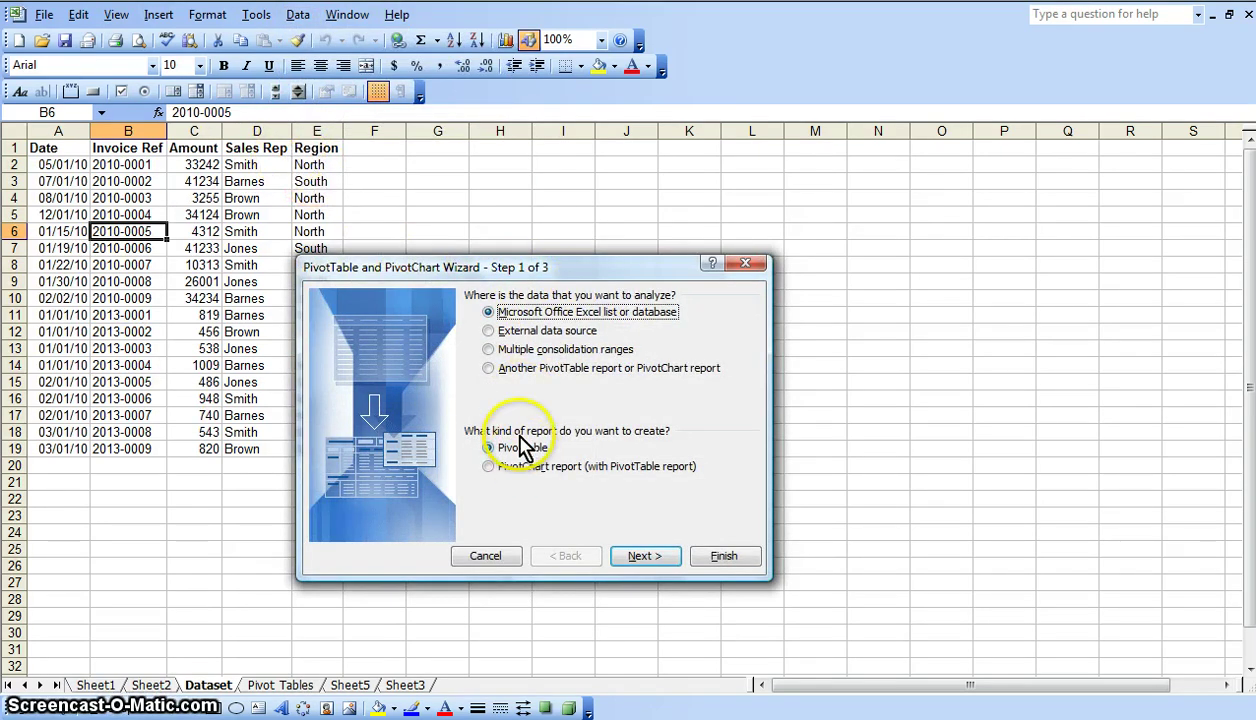
click(642, 556)
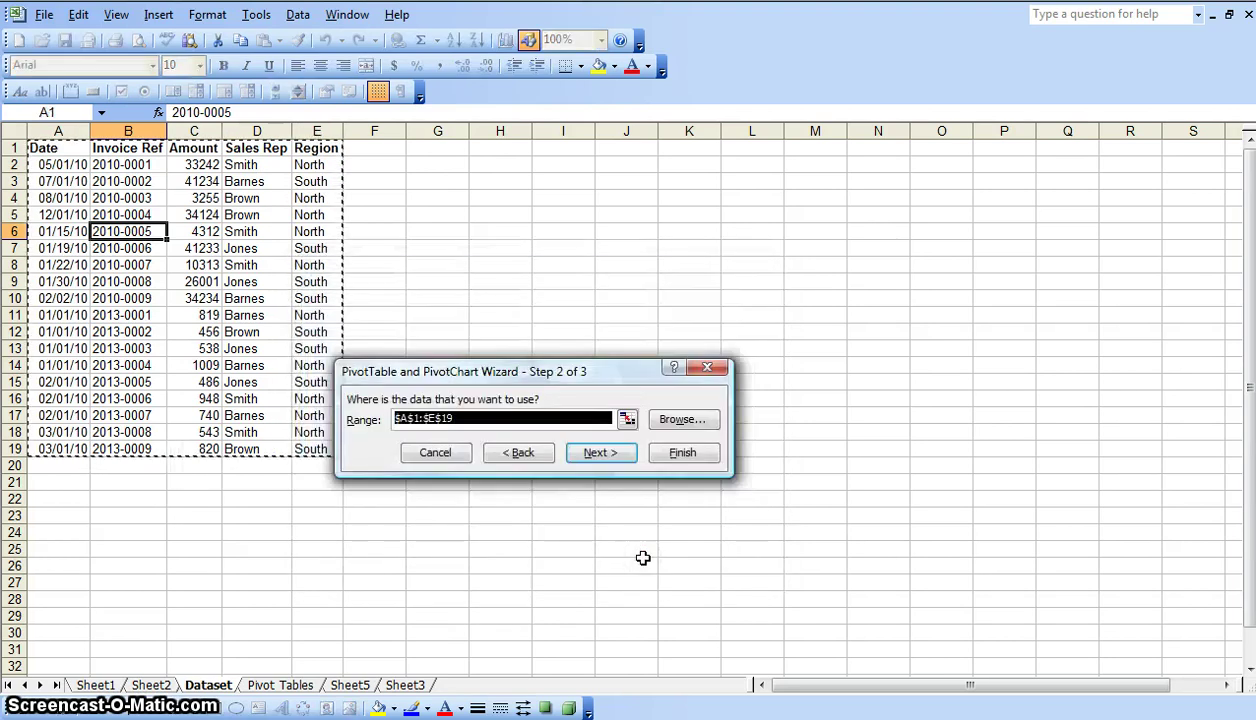
click(610, 458)
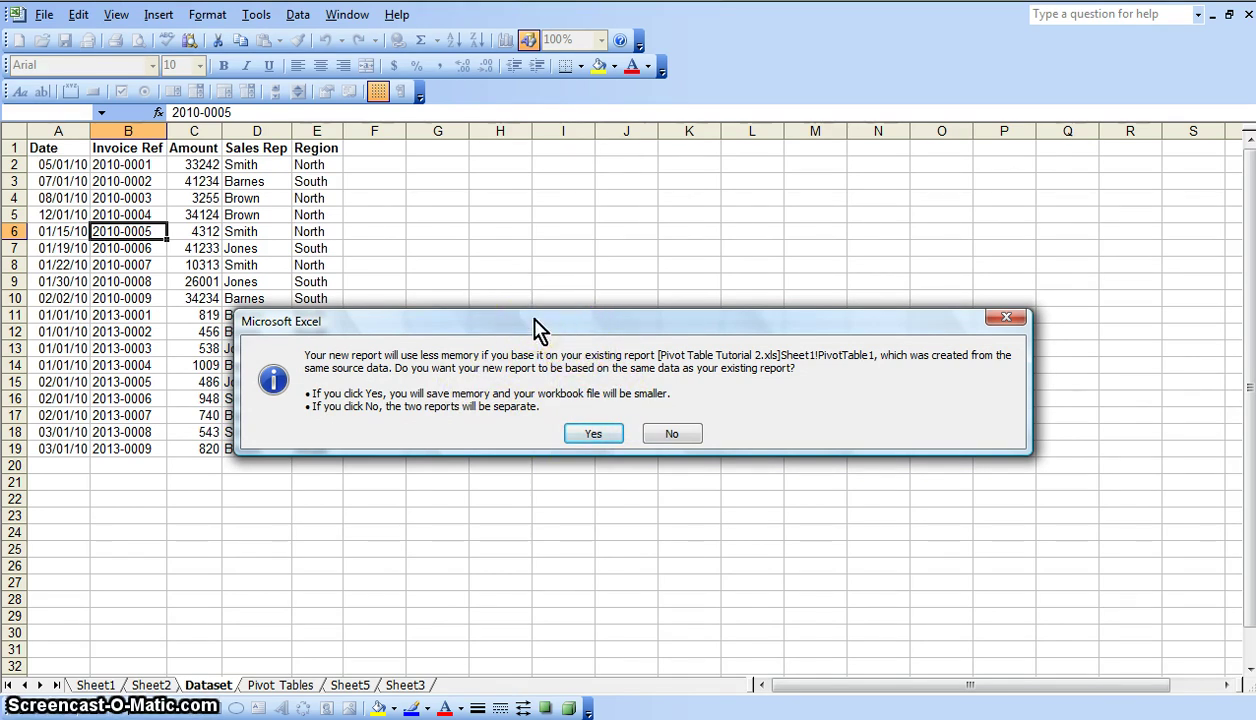
click(603, 436)
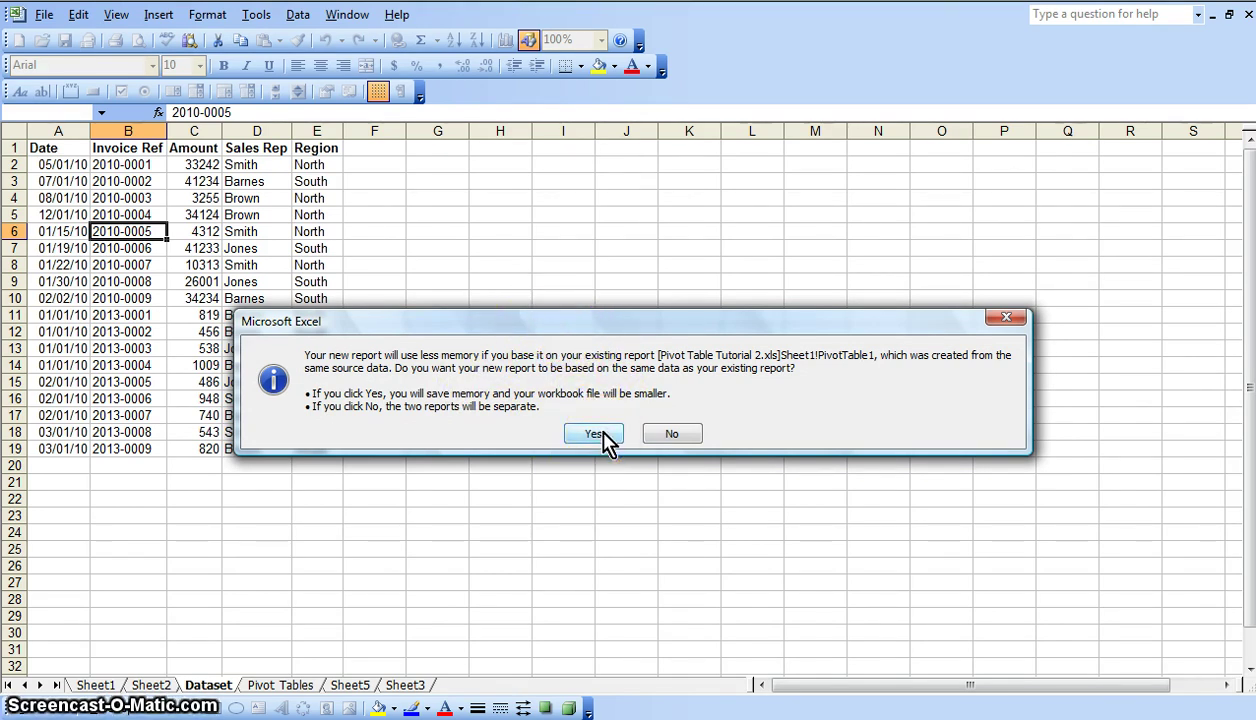
click(603, 436)
click(596, 420)
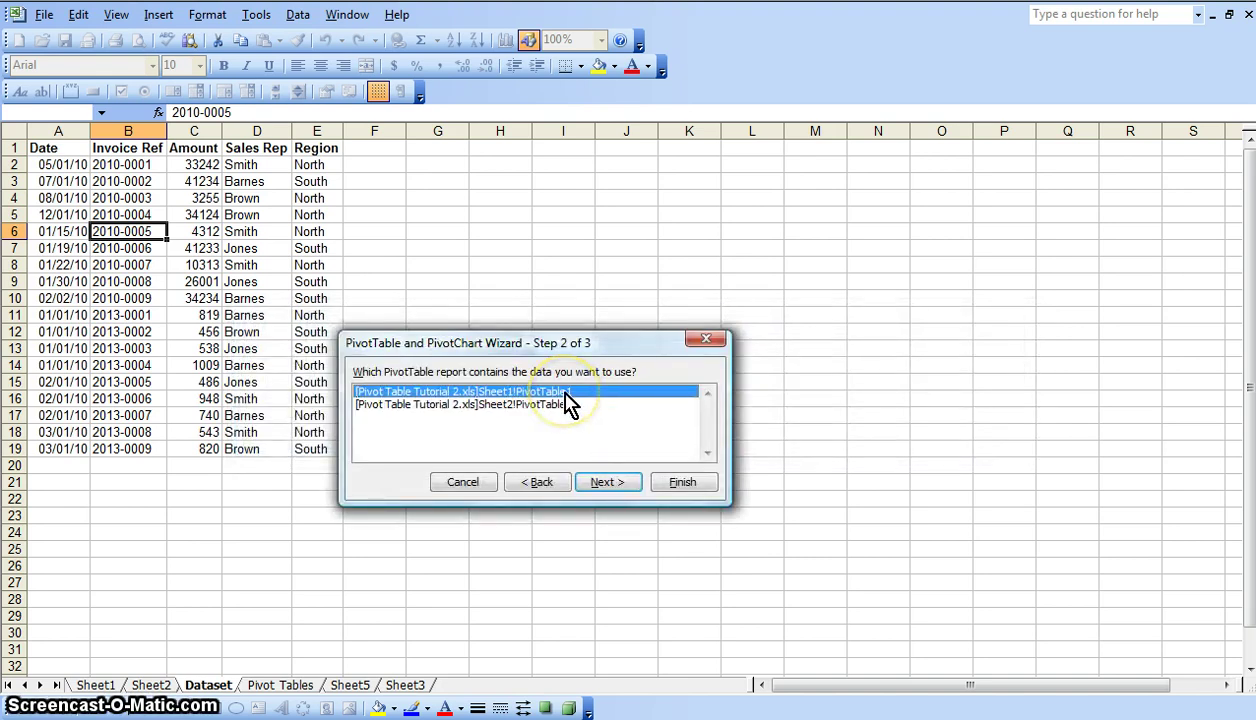
click(605, 484)
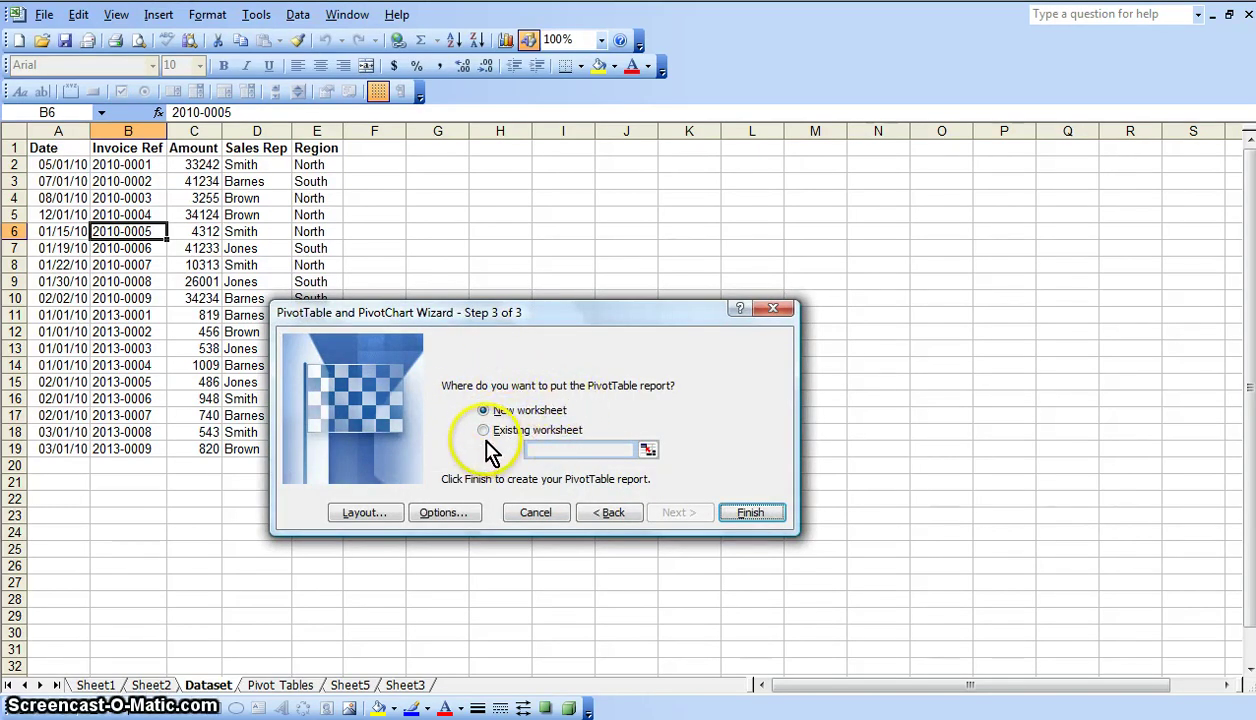
click(752, 514)
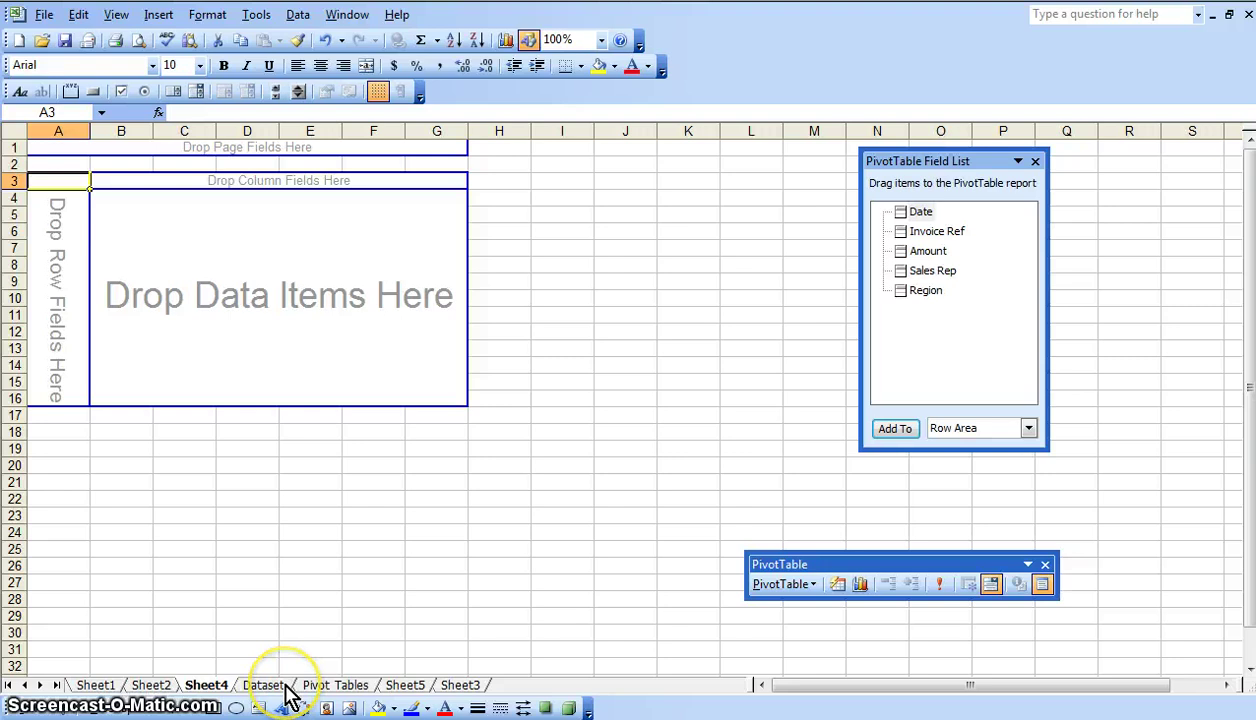
- Look over the example on the Pivot Tables sheet, then return to Sheet4's empty layout
click(320, 688)
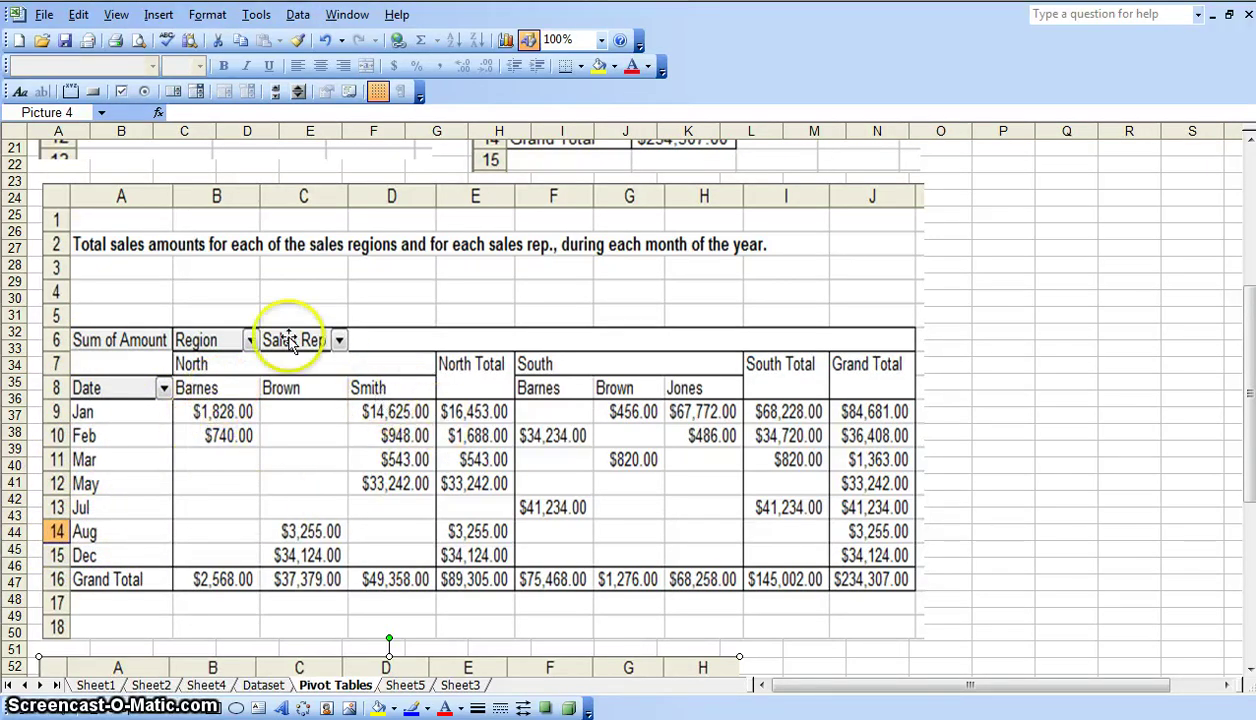
click(212, 686)
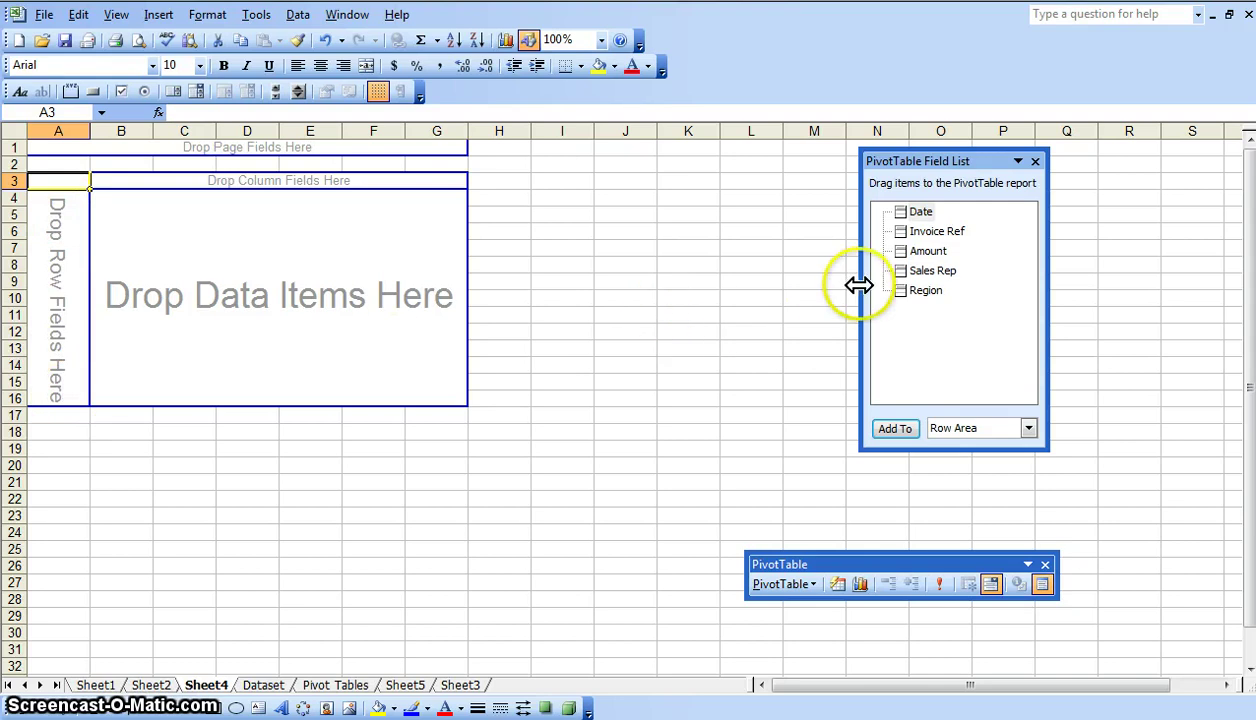
- Put Date in the row area and sum Amount in the data area, Jan through Dec
drag(906, 212, 56, 238)
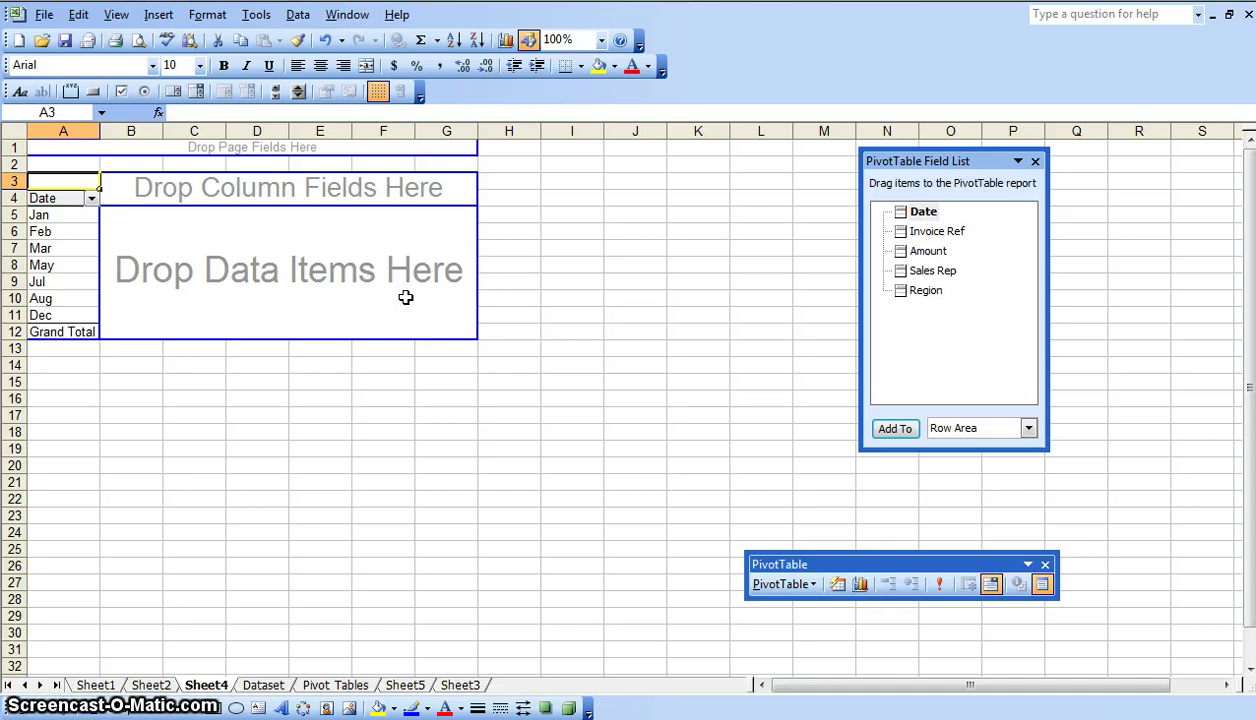
click(905, 258)
drag(905, 258, 207, 271)
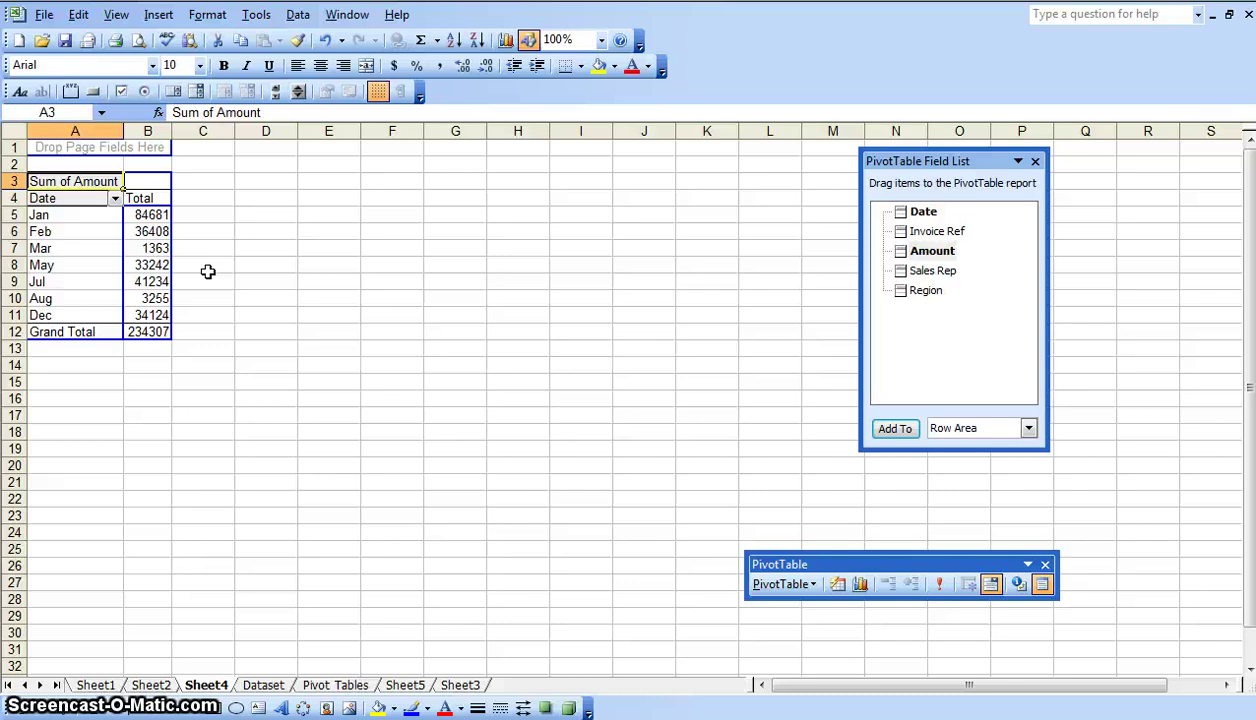
- Add Region then Sales Rep as column fields, giving North 89305 and South 145002 totals
click(922, 291)
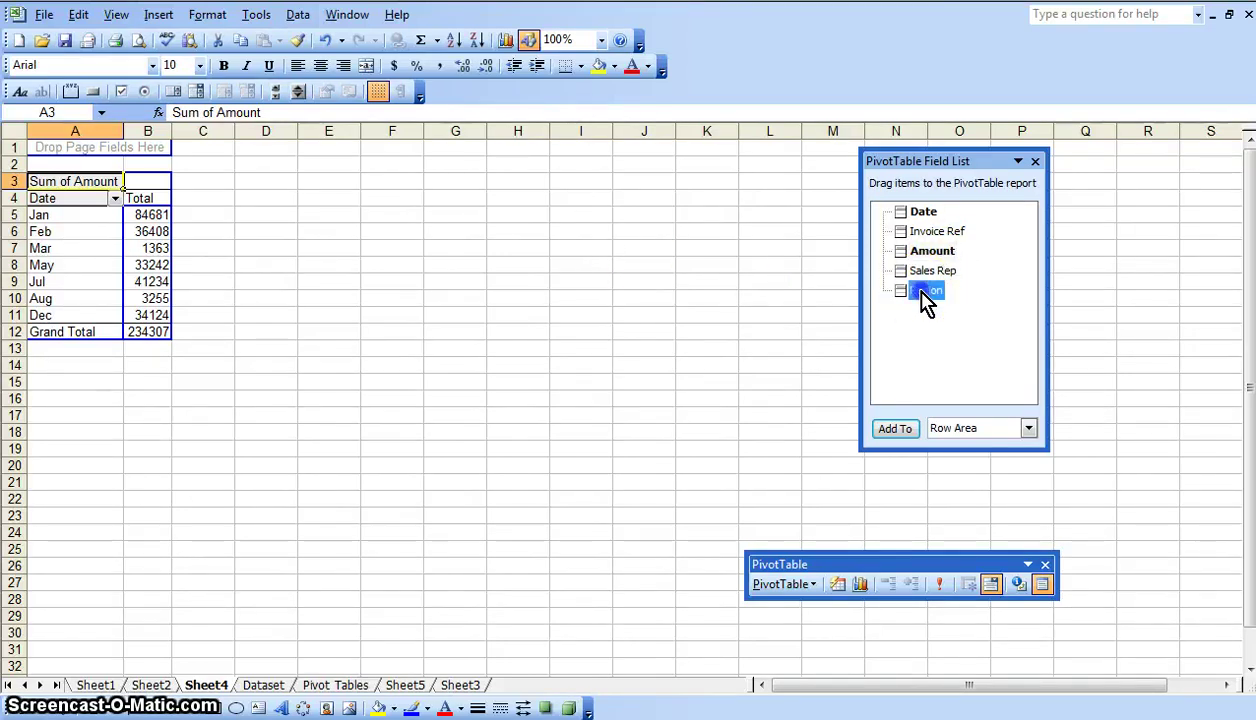
drag(922, 291, 152, 181)
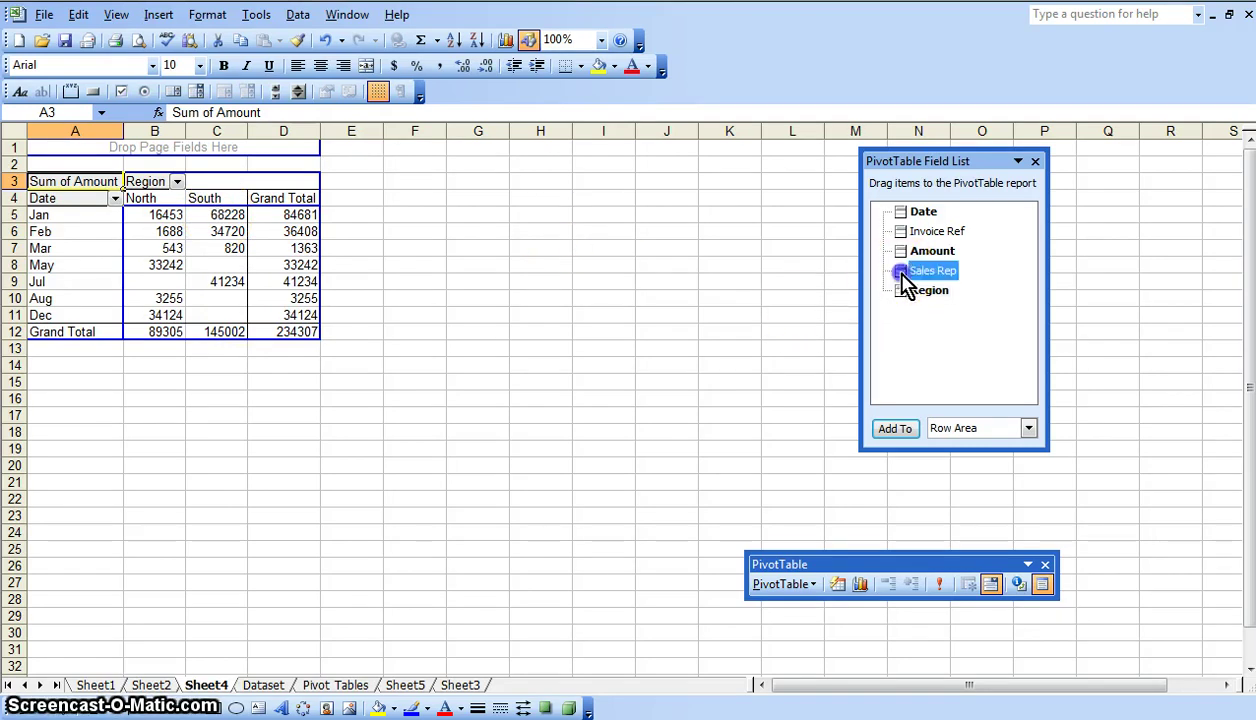
drag(910, 275, 208, 181)
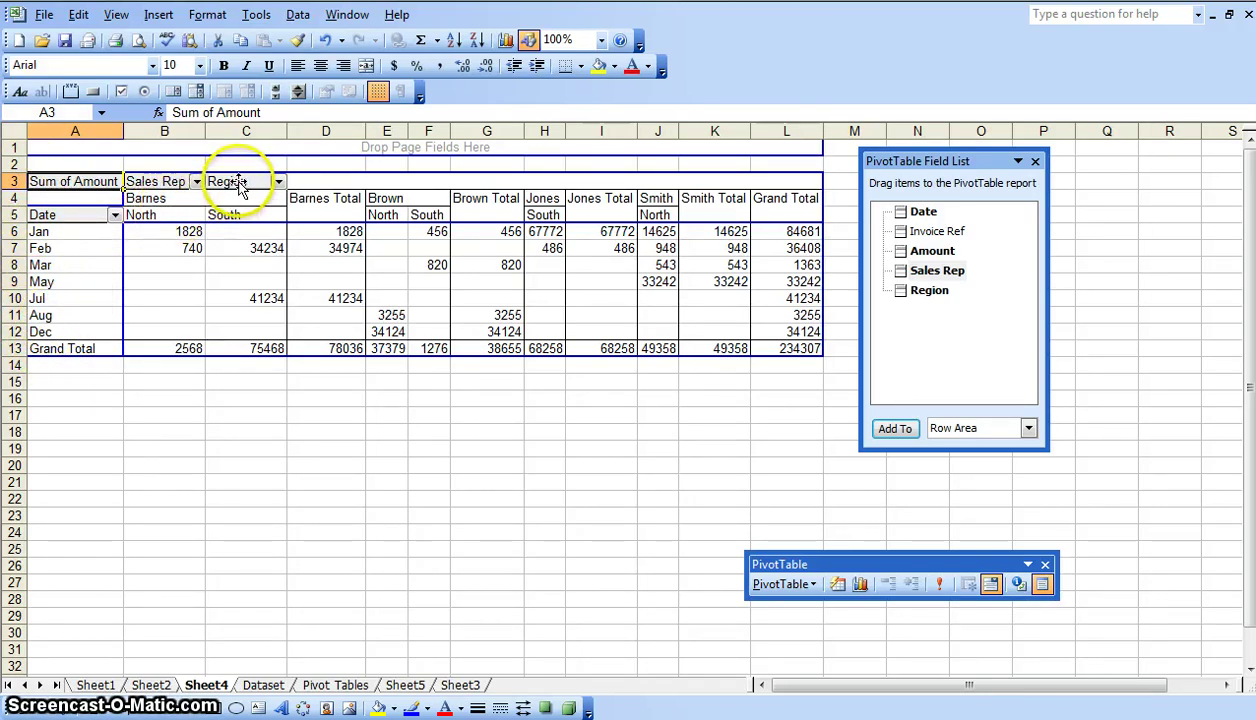
drag(238, 185, 148, 175)
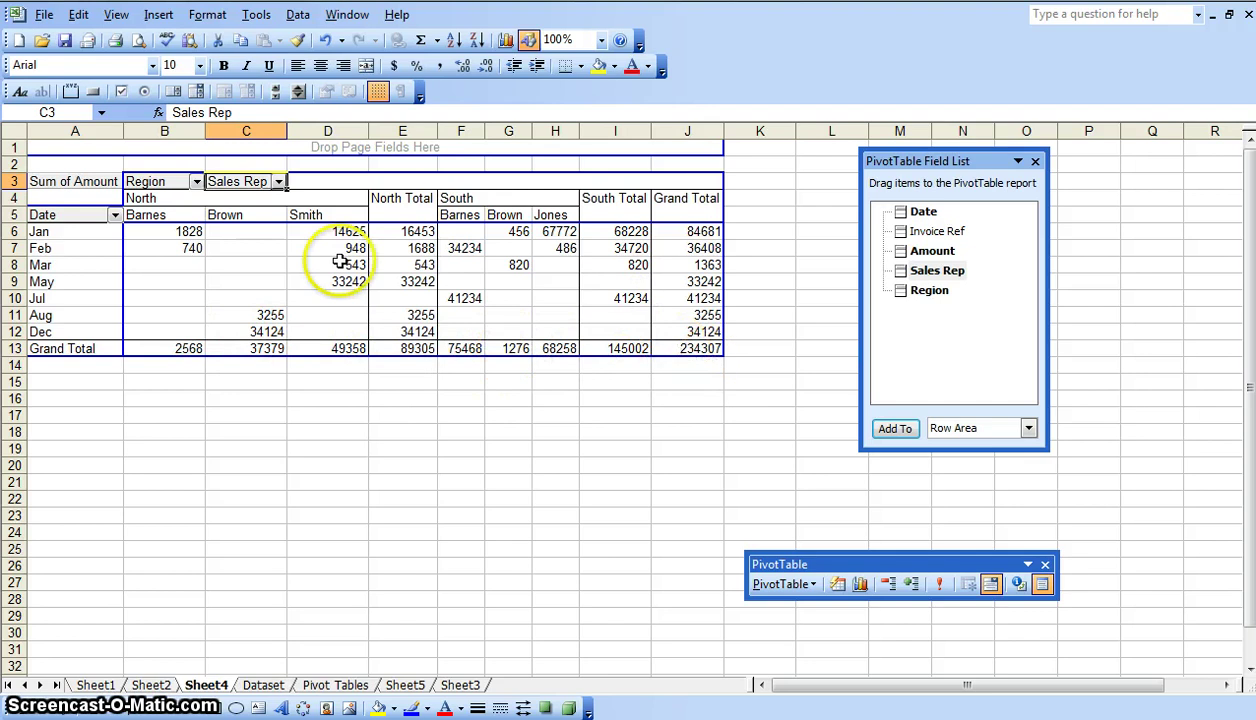
- Format the pivot values as Currency with two decimals and red negatives in parentheses
click(144, 232)
key(shift+Right)
key(shift+Right)
key(shift+Right)
key(shift+Right)
key(shift+Right)
key(shift+Right)
key(shift+Right)
key(shift+Right)
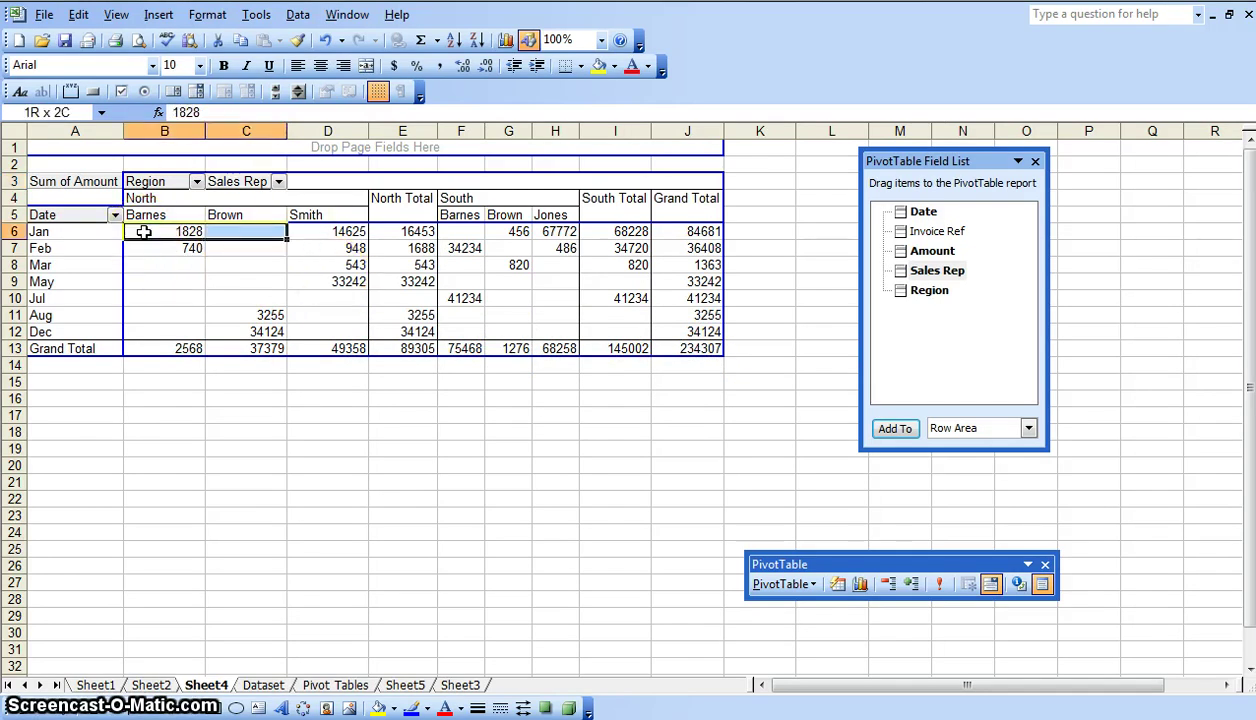
key(shift+Down)
key(shift+Down)
key(shift+Down)
key(shift+Down)
key(shift+Down)
key(shift+Down)
key(shift+Down)
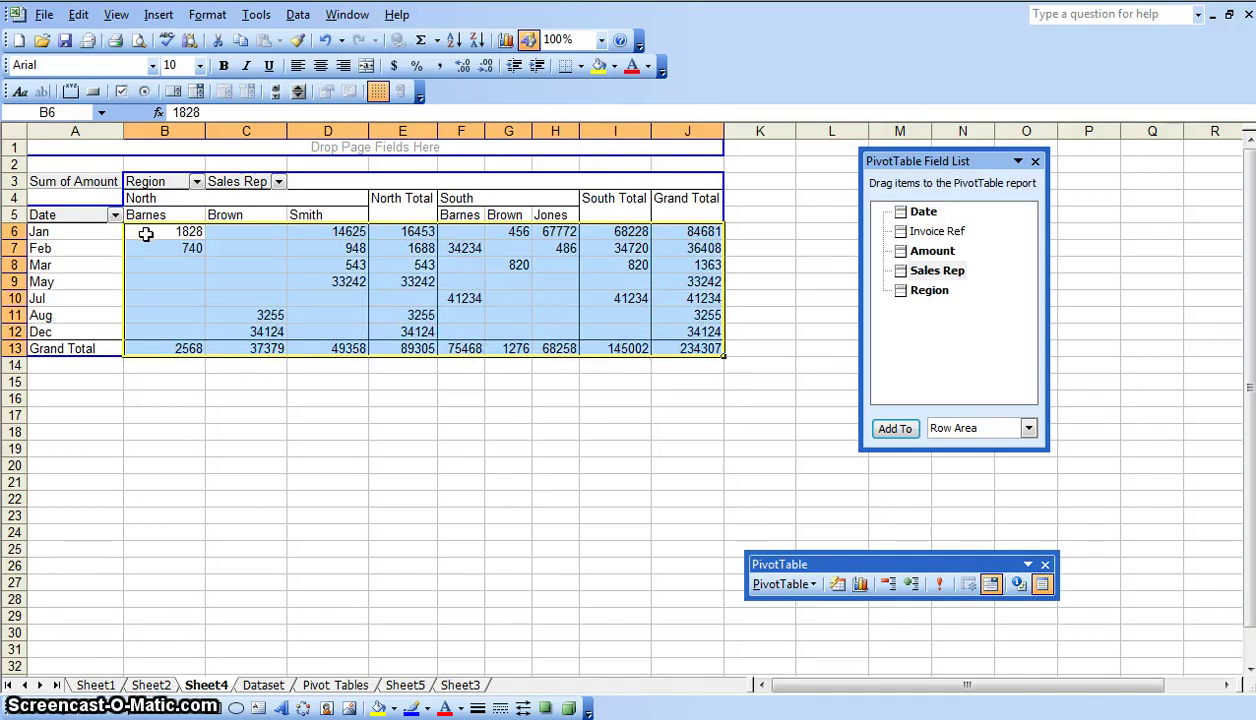
right_click(145, 233)
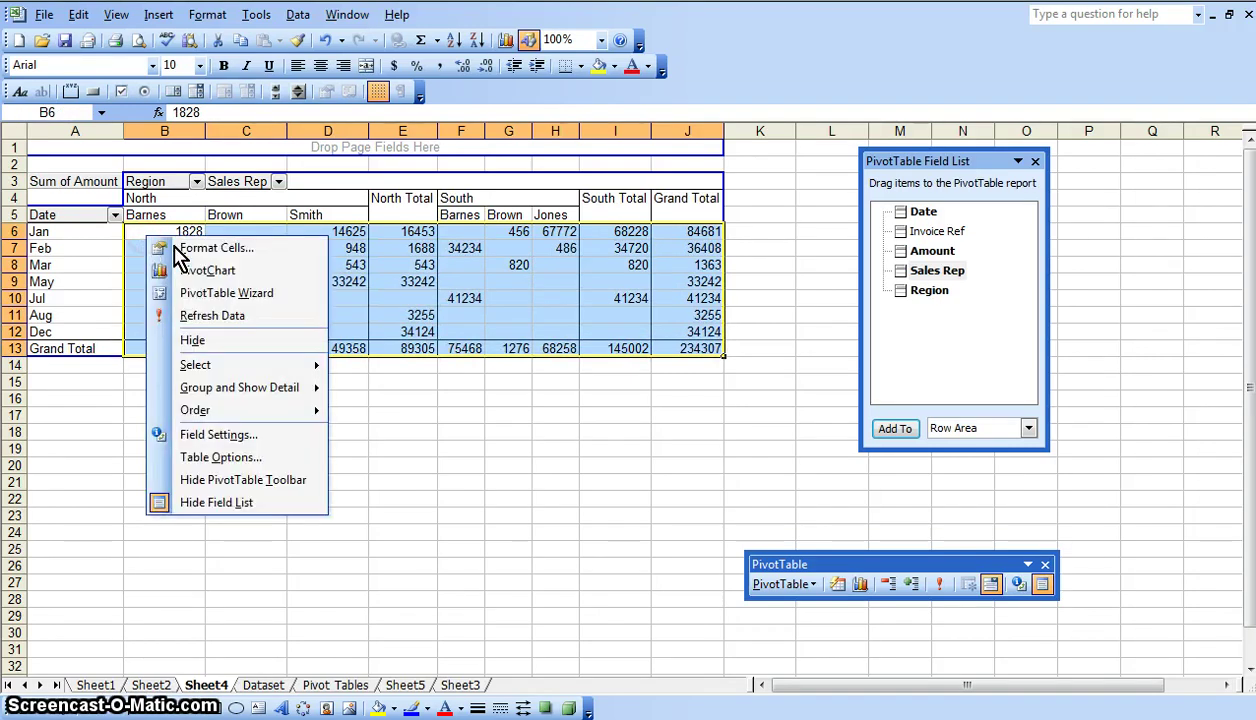
click(178, 248)
click(57, 158)
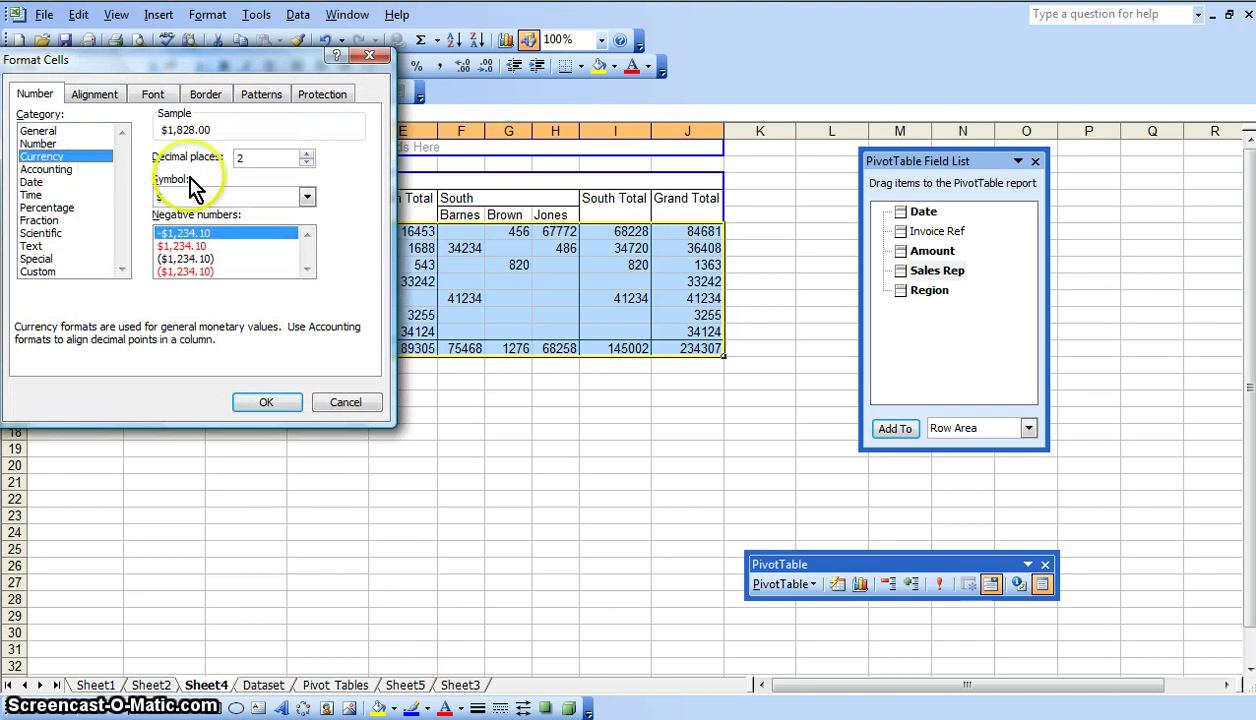
click(215, 271)
click(266, 402)
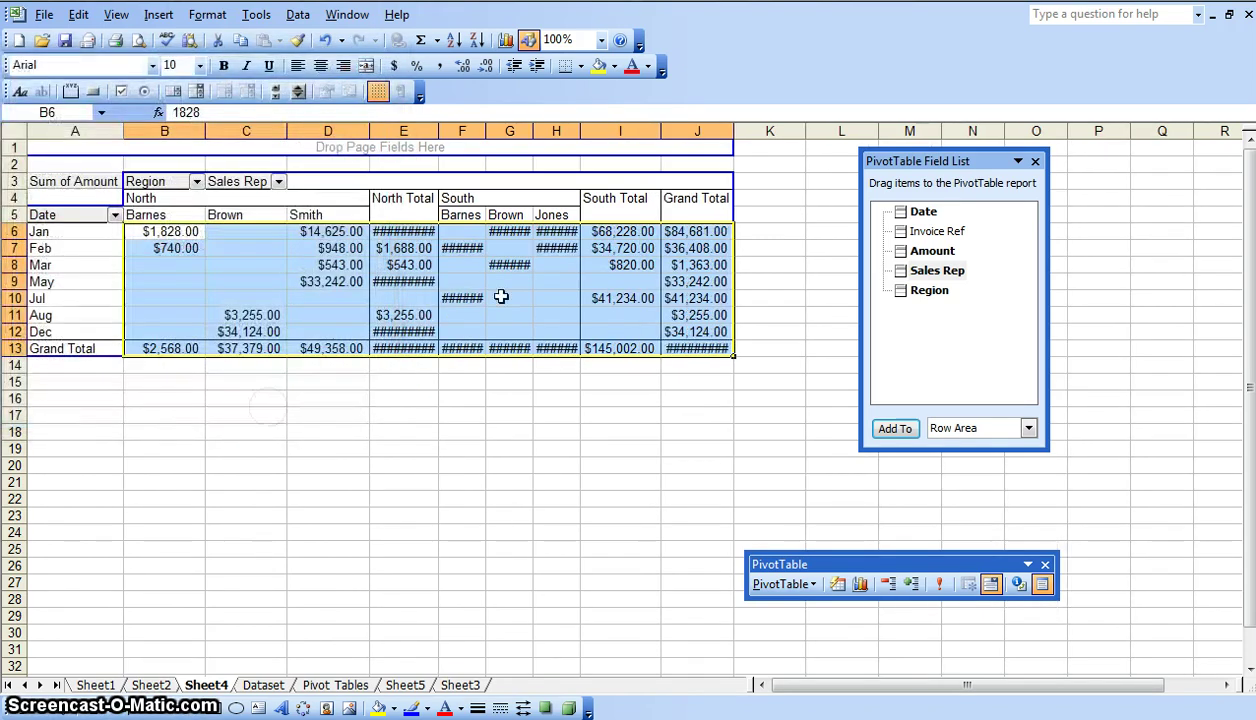
- Autofit columns E, F, G, H and J so every amount and the grand total show
double_click(437, 134)
double_click(491, 131)
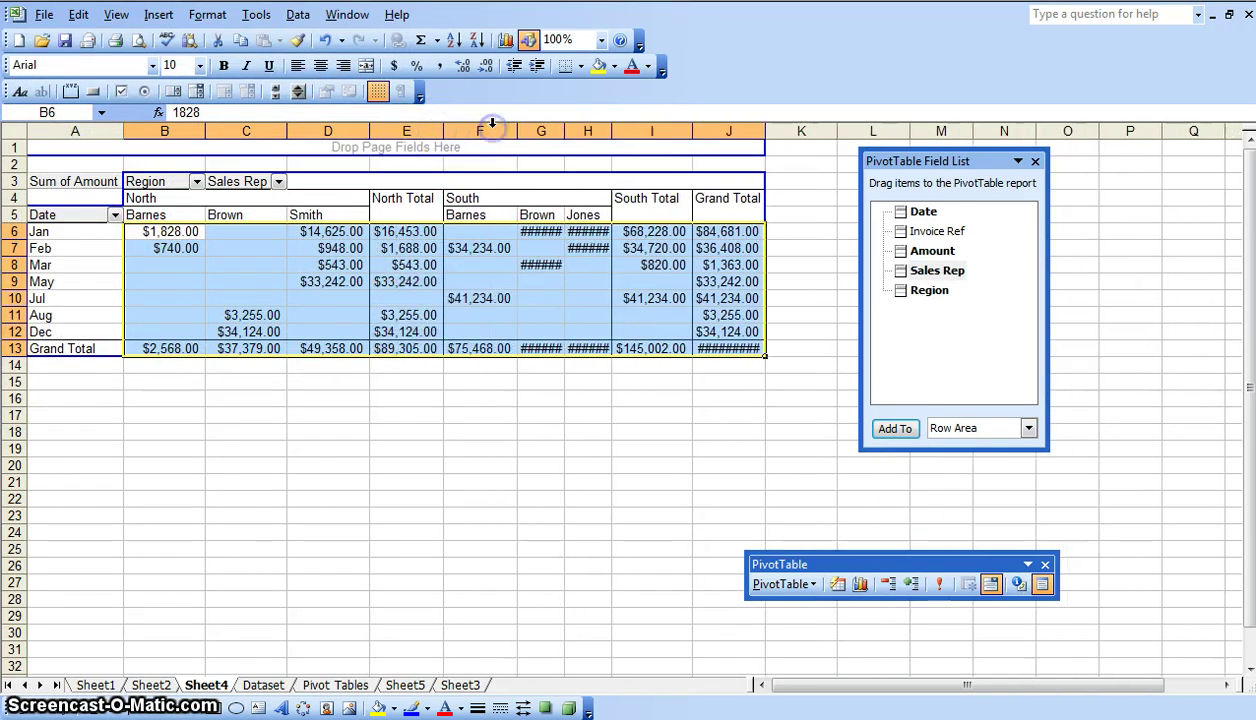
double_click(565, 131)
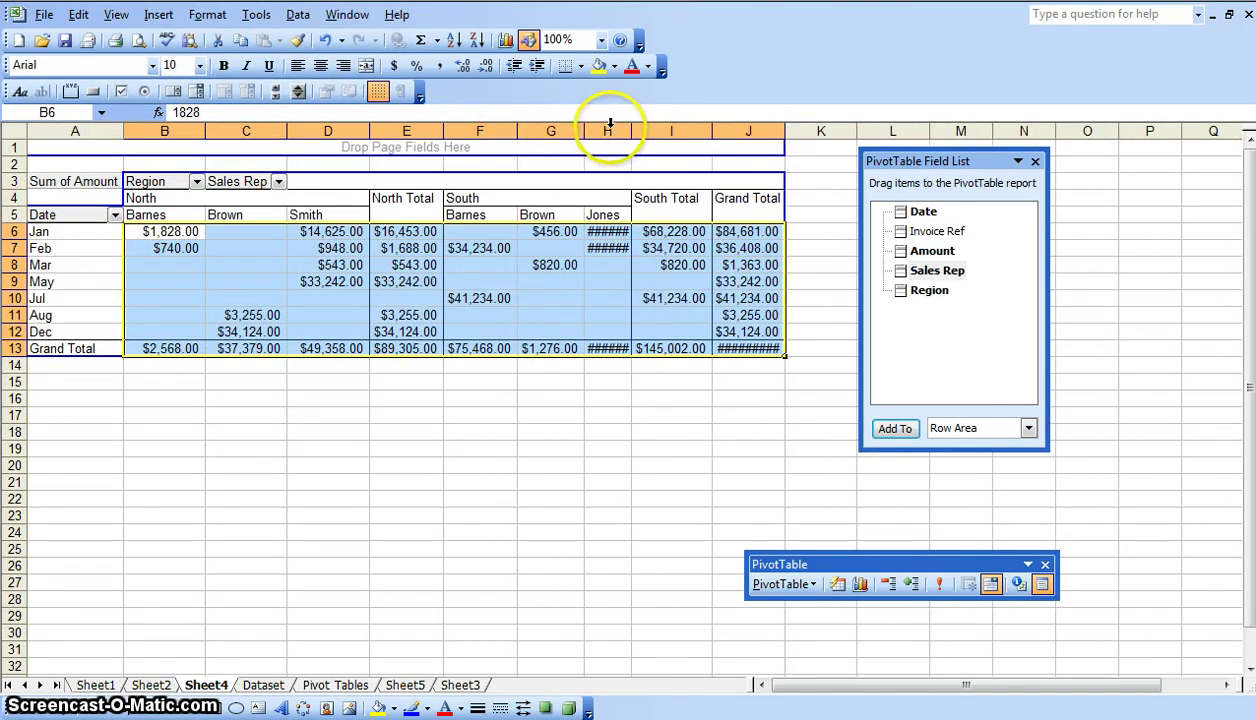
double_click(631, 131)
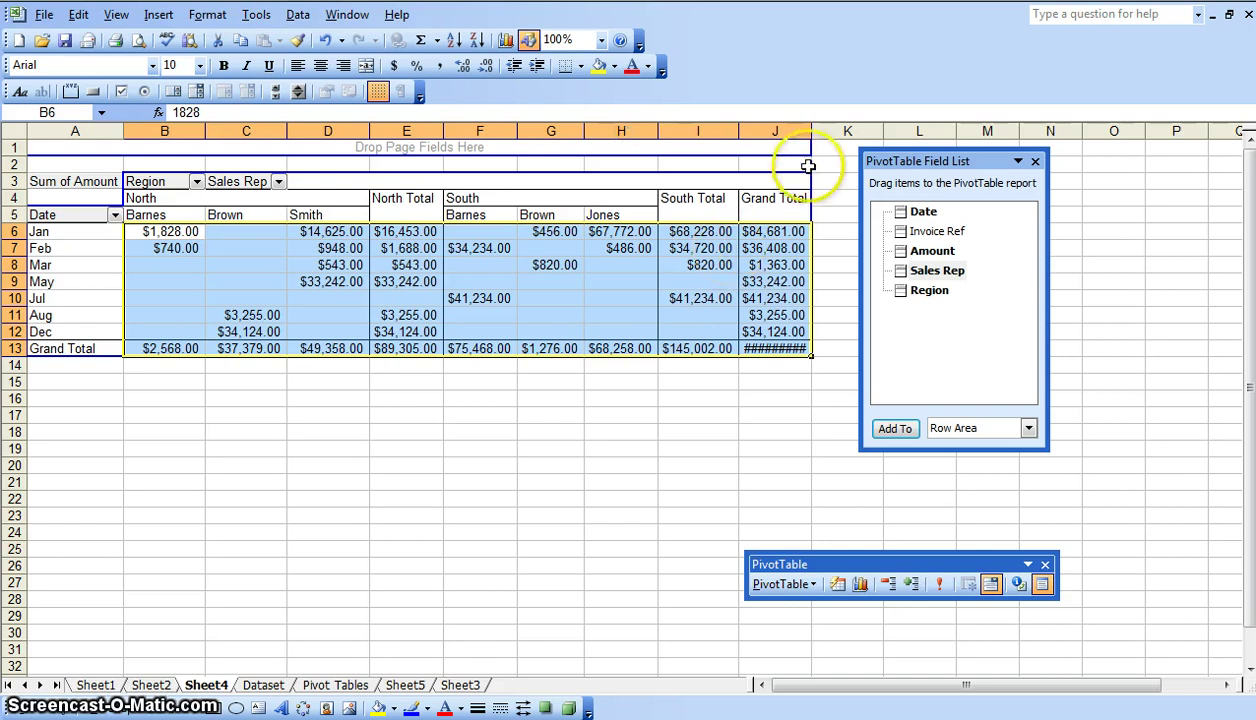
double_click(811, 131)
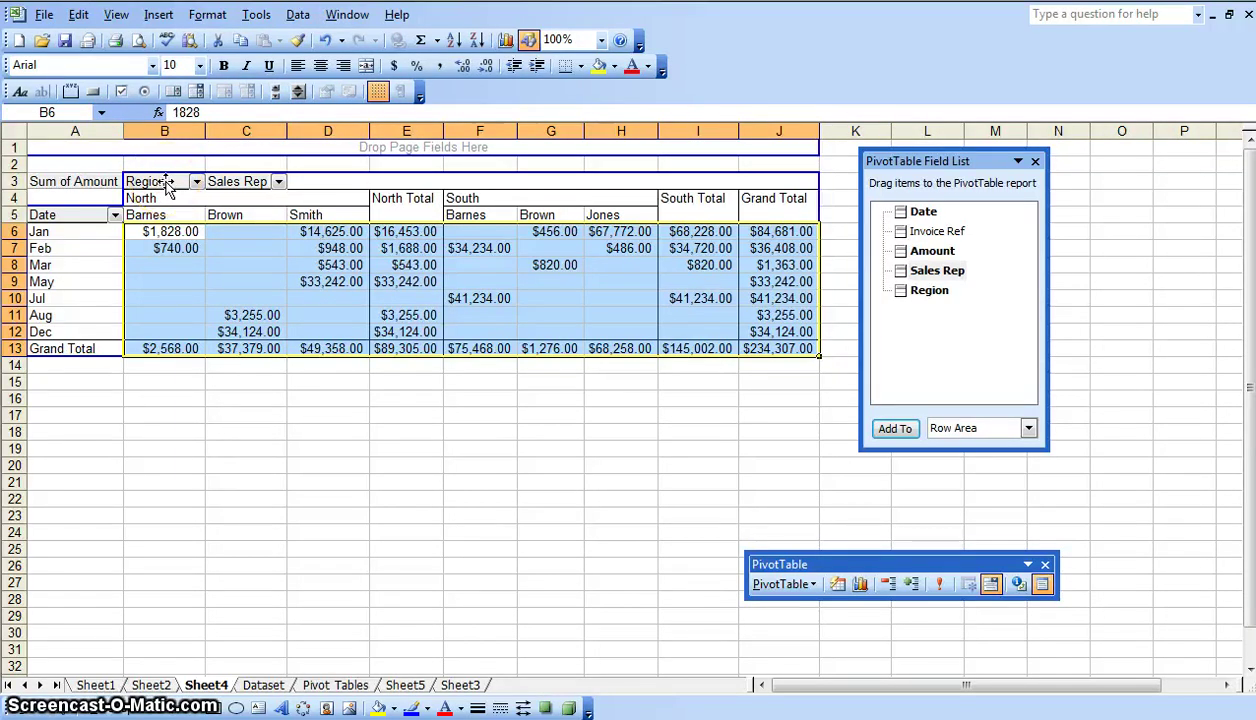
- Move the Region field from the columns into the page filter area, leaving Sales Rep columns
mouse_move(166, 186)
mouse_down()
mouse_move(274, 182)
mouse_move(377, 130)
mouse_move(165, 187)
mouse_move(212, 157)
mouse_move(127, 146)
mouse_up()
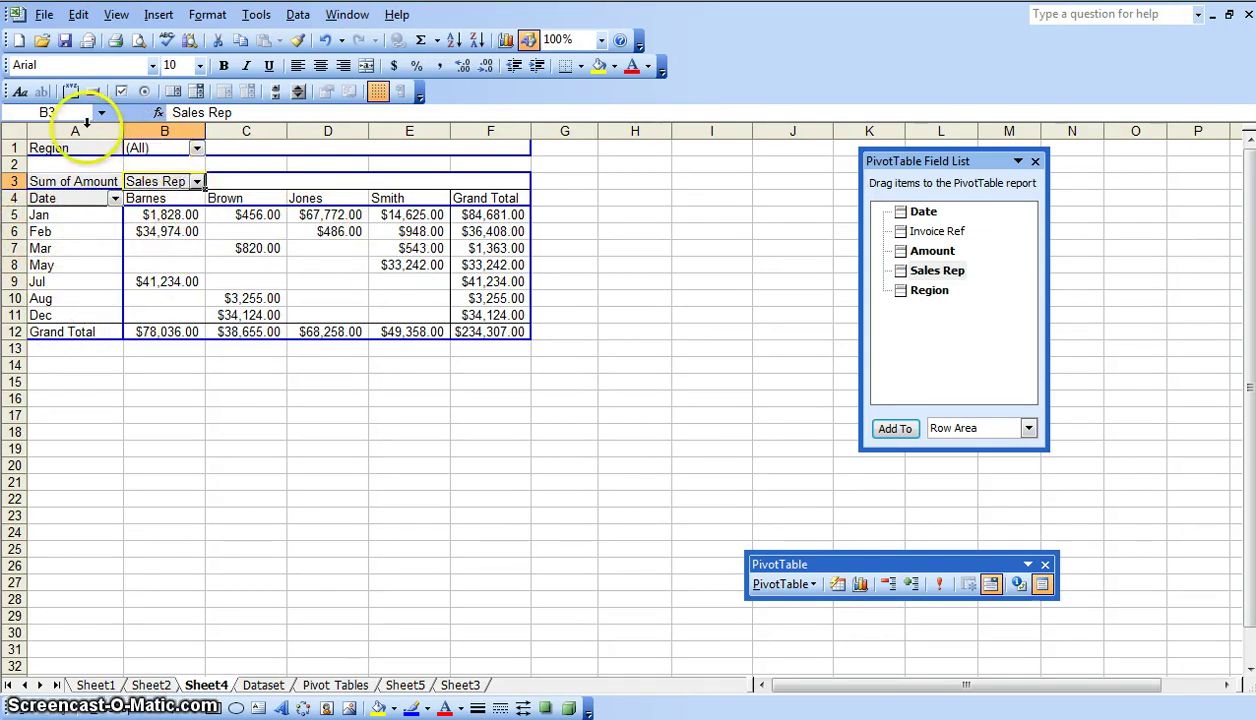
- Filter the pivot by Region, first to North, then to South for a $145,002.00 total
click(198, 148)
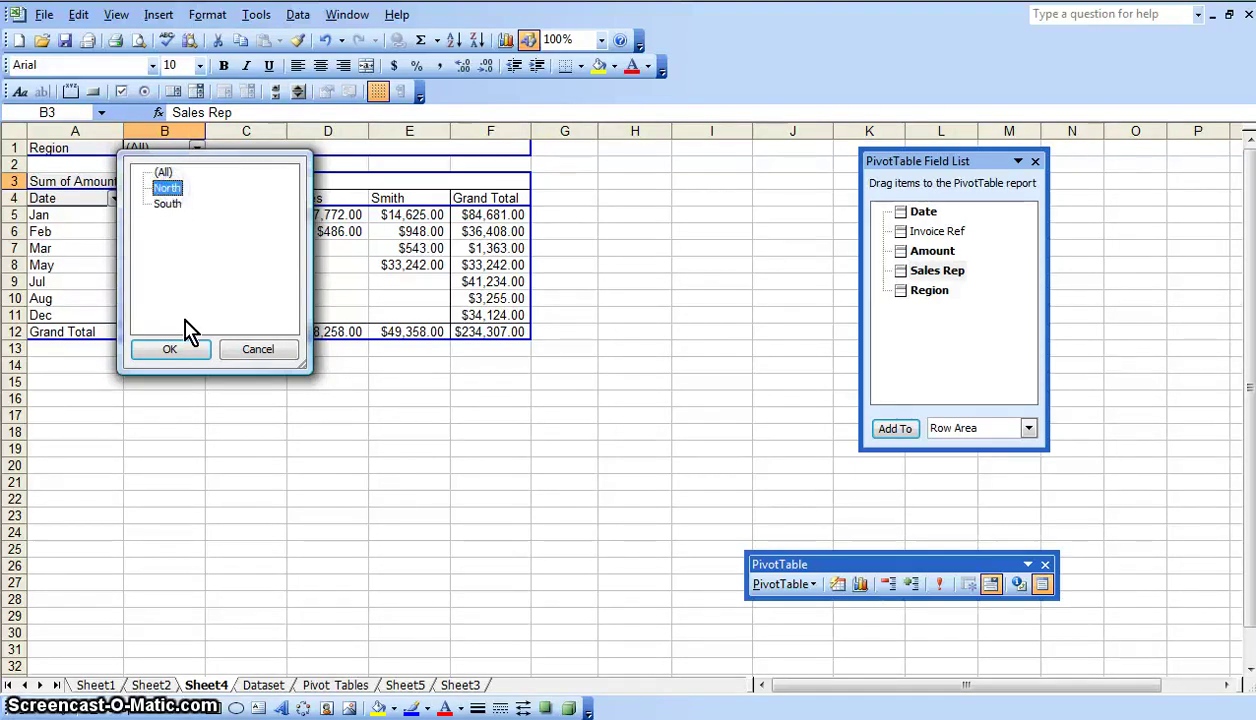
click(172, 349)
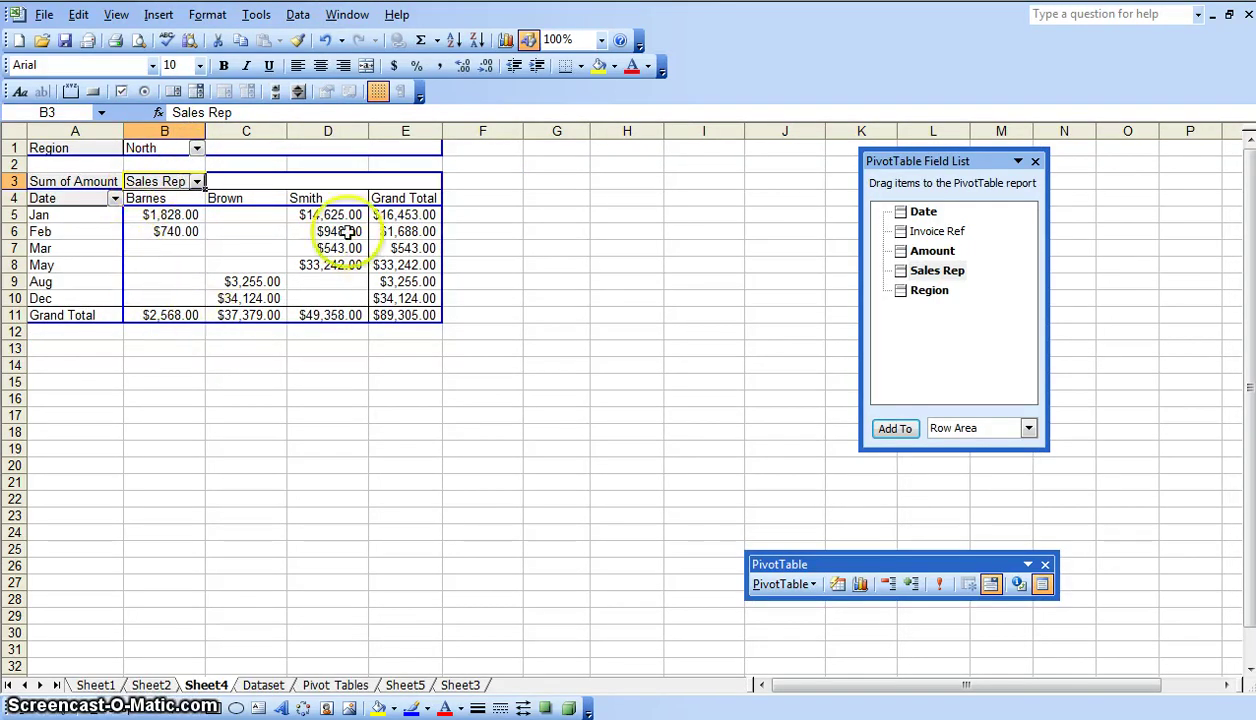
click(197, 148)
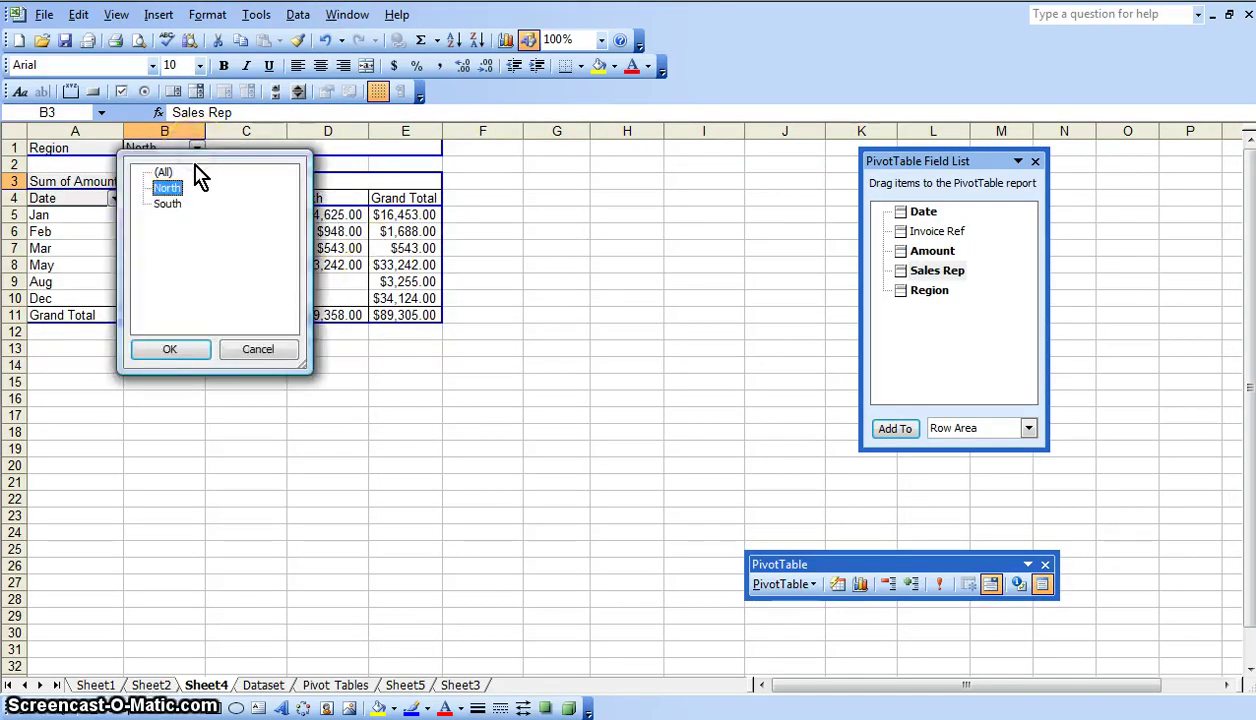
click(170, 205)
click(190, 355)
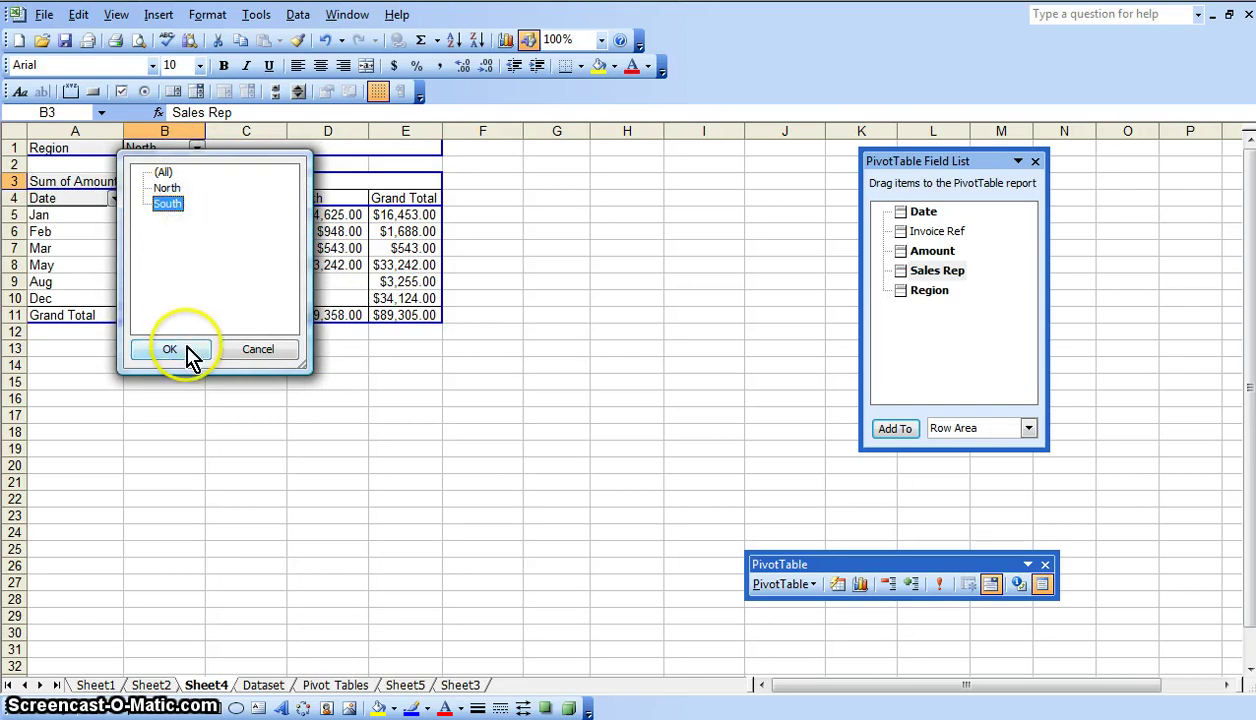
click(170, 349)
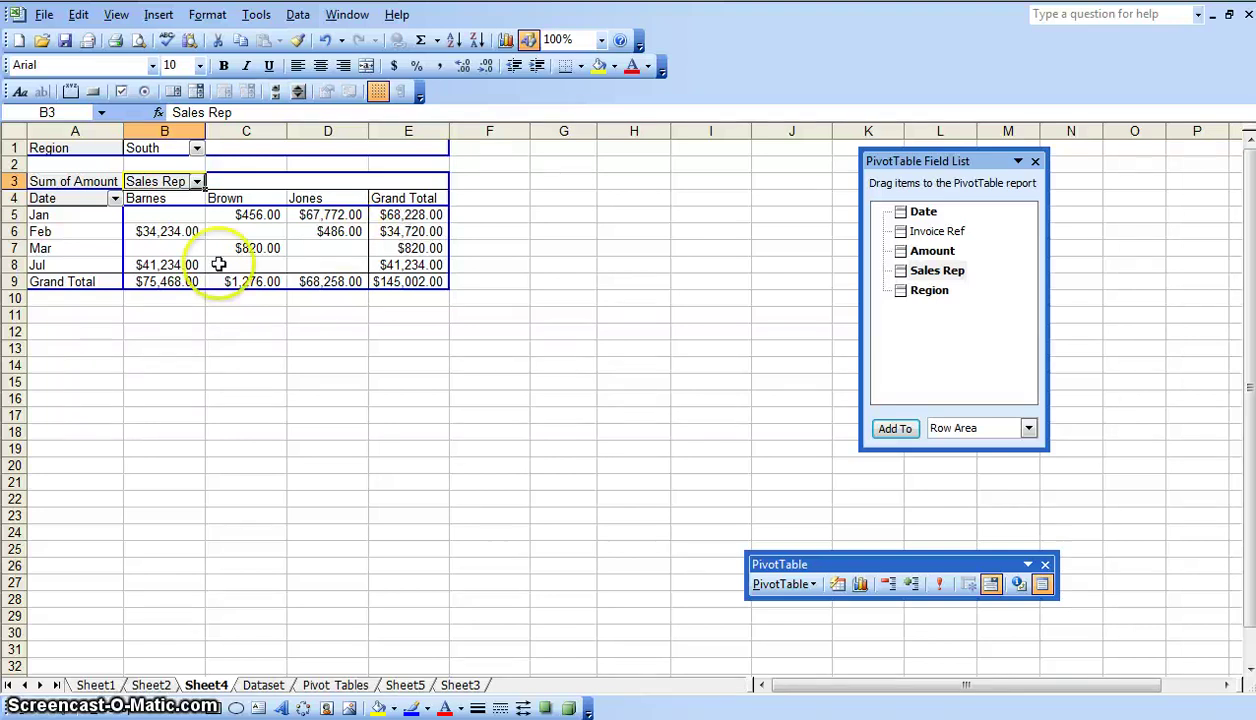
- Move Region from the page filter back into the column area ahead of Sales Rep
click(67, 150)
drag(67, 150, 158, 180)
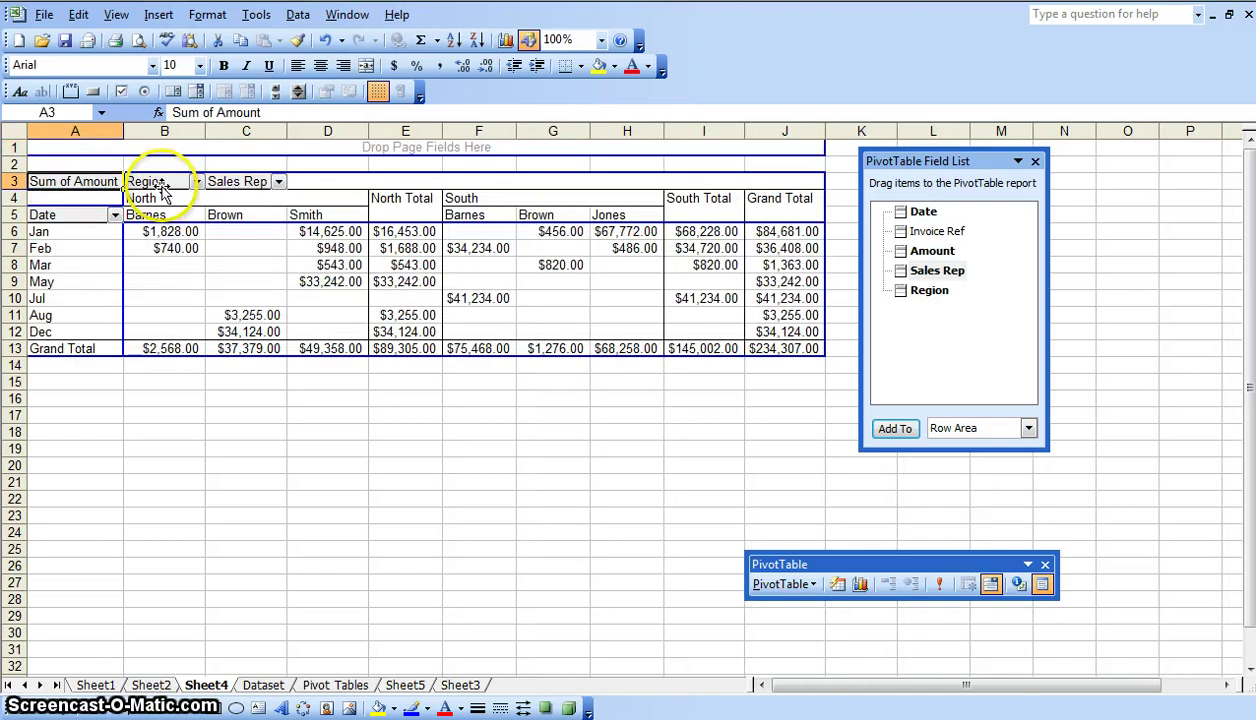